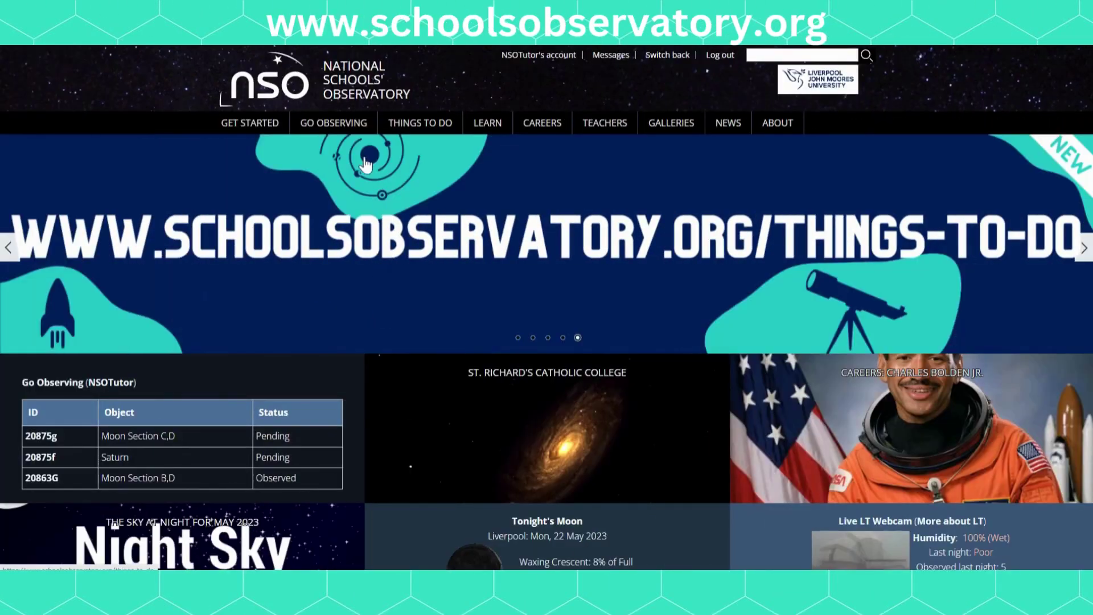
Step: From My Observations, open Moon Section B,D observation 20863G as an image in AstroLab Nova
{"action": "mouse_move", "coordinate": [349, 134]}
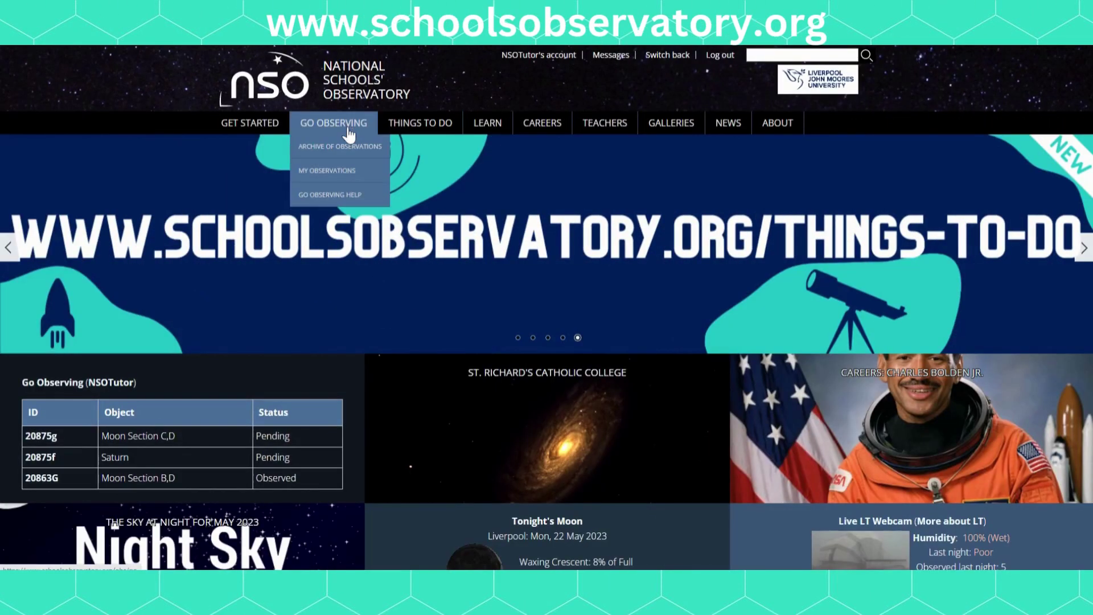
{"action": "left_click", "coordinate": [337, 171]}
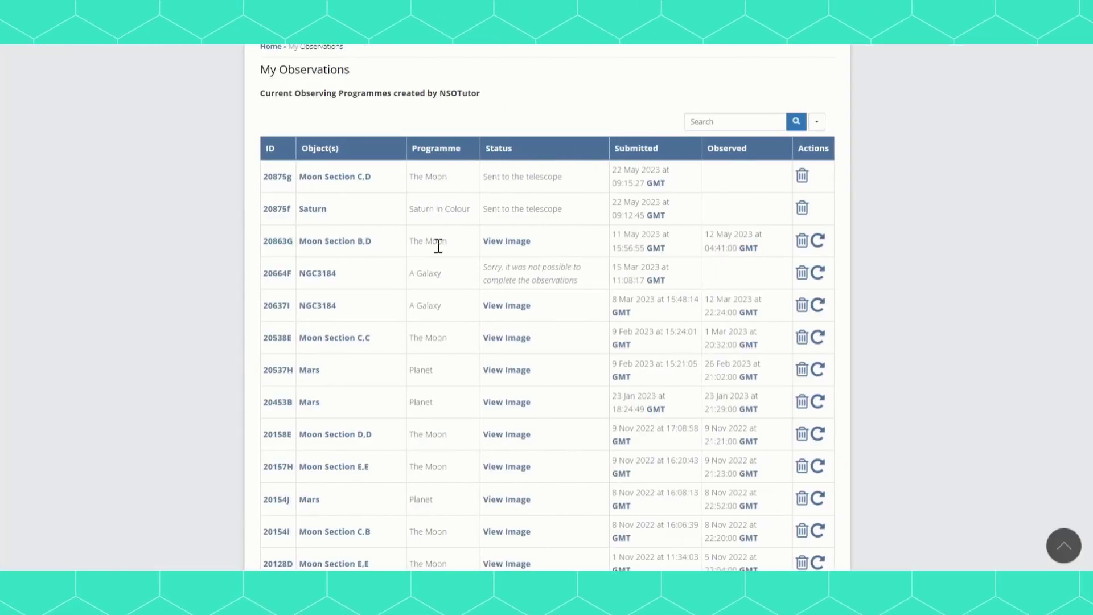
{"action": "left_click", "coordinate": [511, 242]}
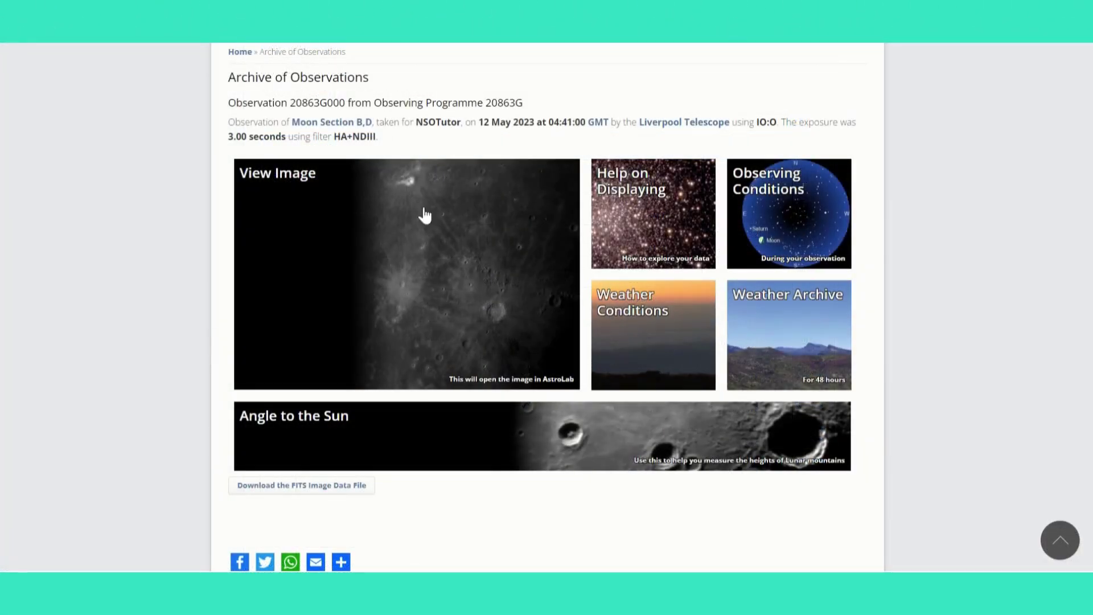
{"action": "left_click", "coordinate": [412, 257]}
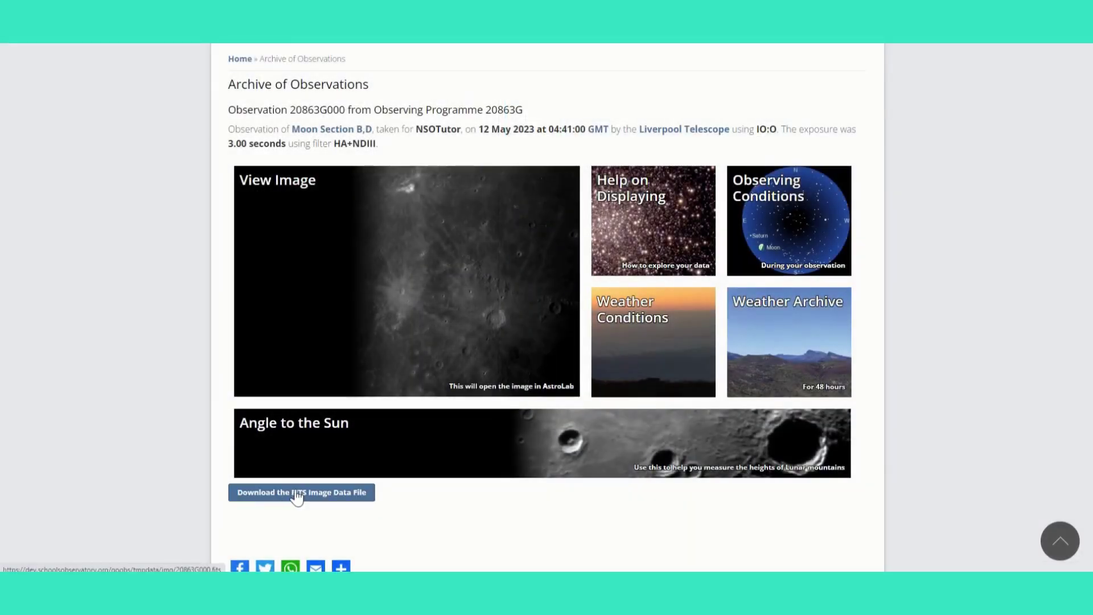
Step: Save the moon observation's FITS file locally and open the 11146C000 nebula image
{"action": "left_click", "coordinate": [296, 493]}
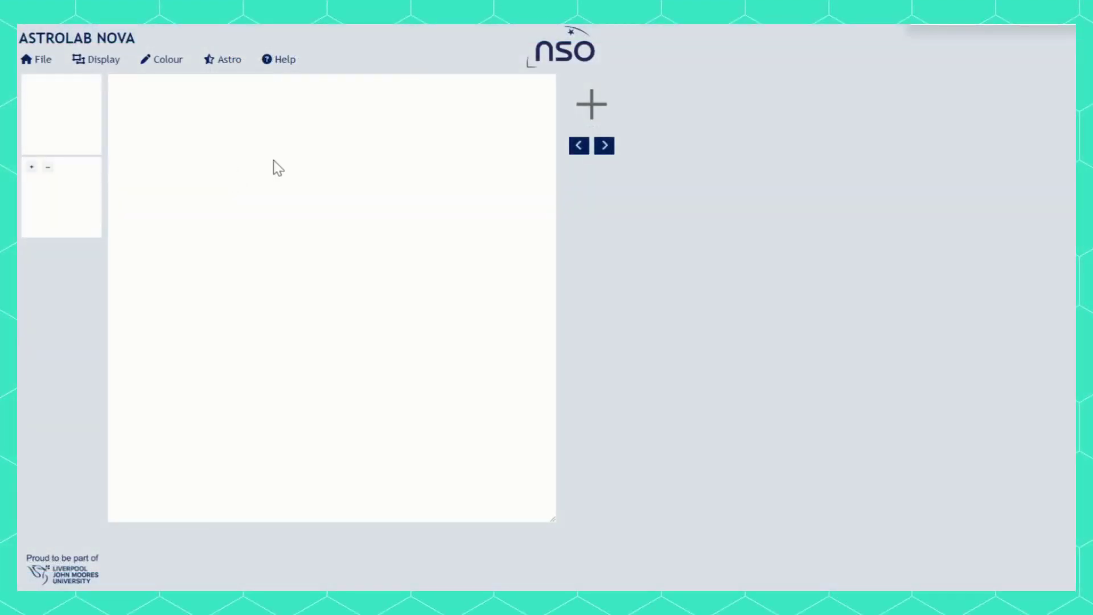
{"action": "left_click", "coordinate": [36, 59]}
{"action": "left_click", "coordinate": [45, 78]}
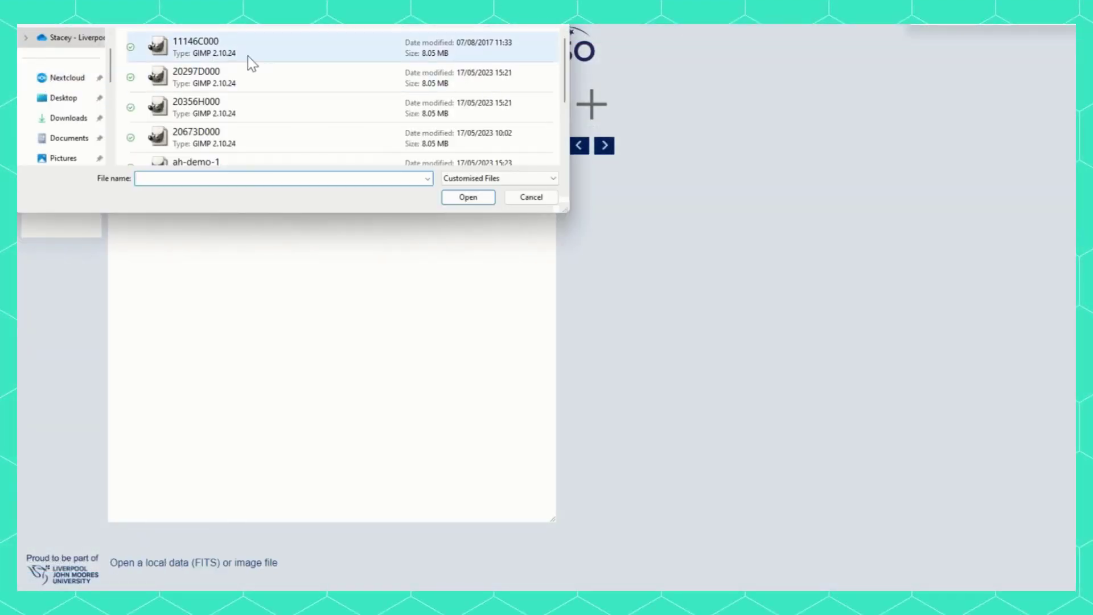
{"action": "double_click", "coordinate": [247, 55]}
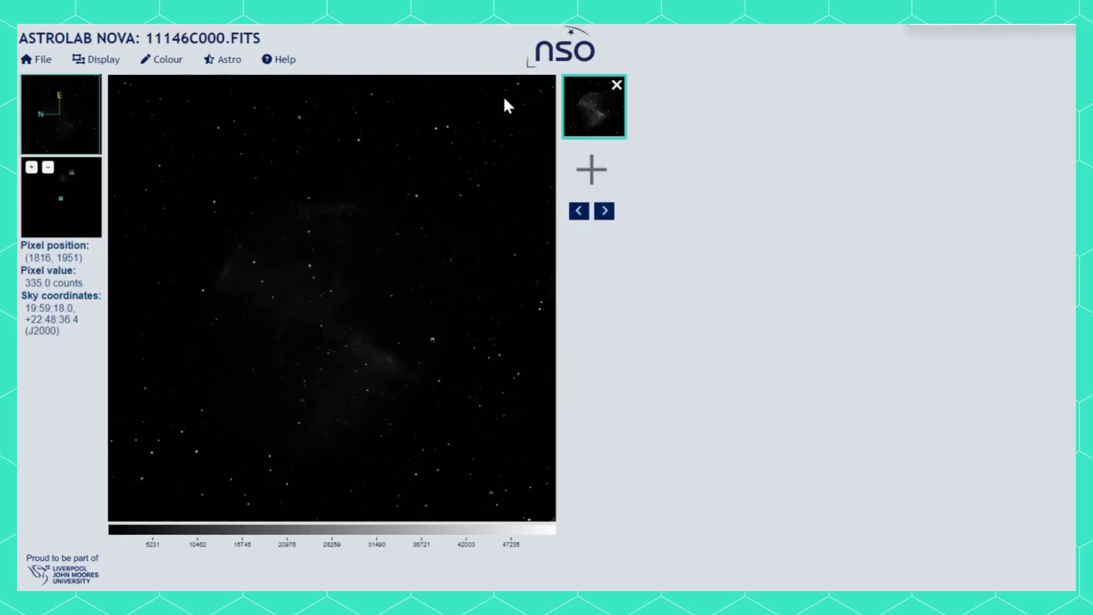
Step: Add the 20297D000 Saturn image and a multi-selected batch of files starting at 20356H000
{"action": "left_click", "coordinate": [592, 171]}
{"action": "double_click", "coordinate": [358, 144]}
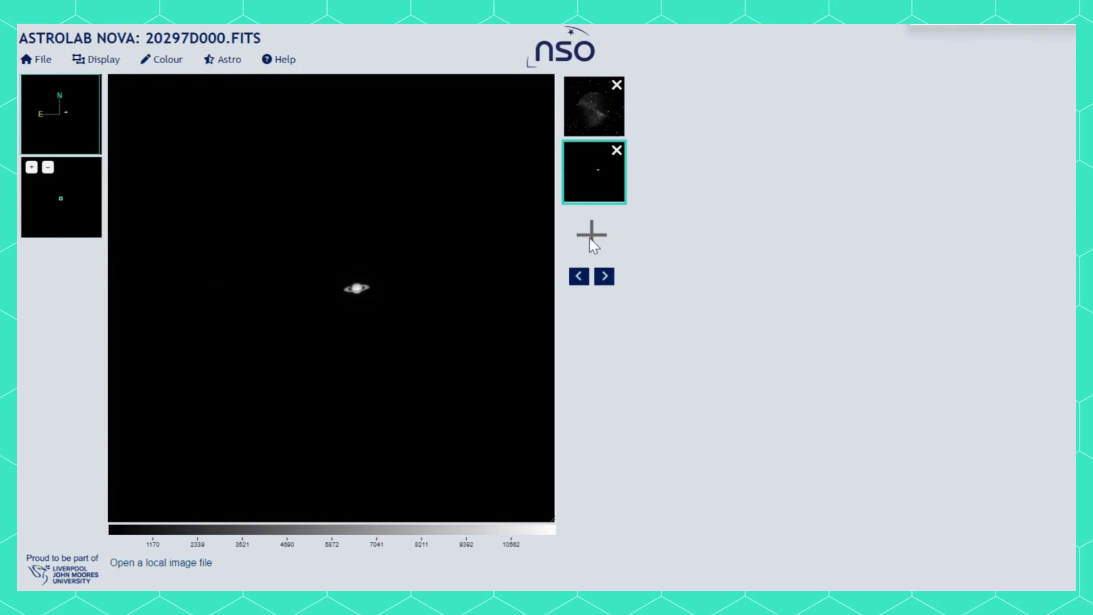
{"action": "left_click", "coordinate": [591, 241]}
{"action": "left_click", "coordinate": [275, 110]}
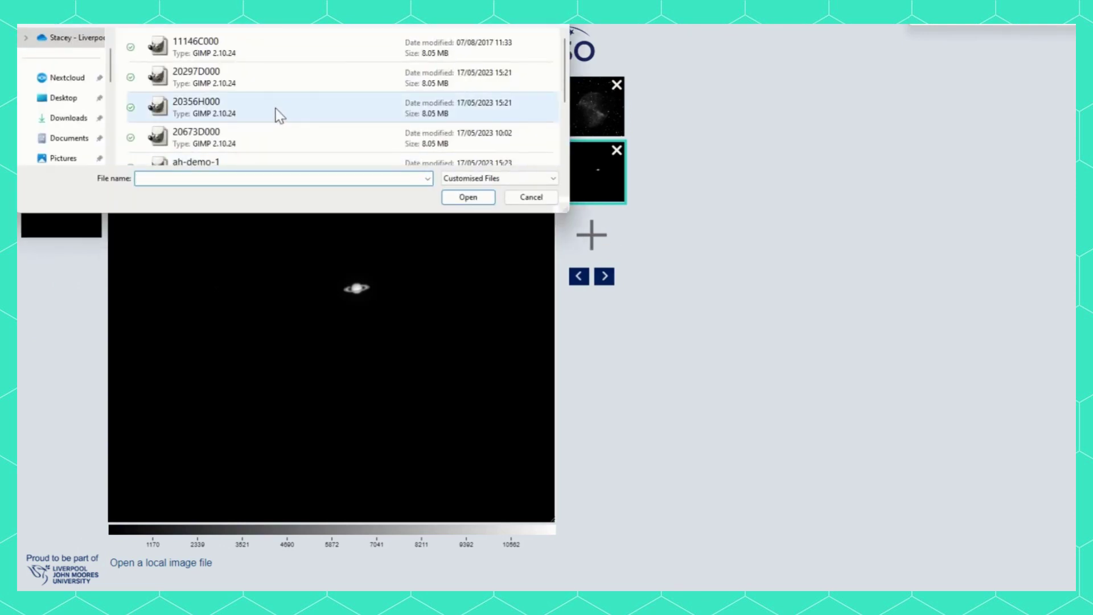
{"action": "key", "text": "shift+Down"}
{"action": "key", "text": "shift+Down"}
{"action": "key", "text": "shift+Down"}
{"action": "key", "text": "shift+Down"}
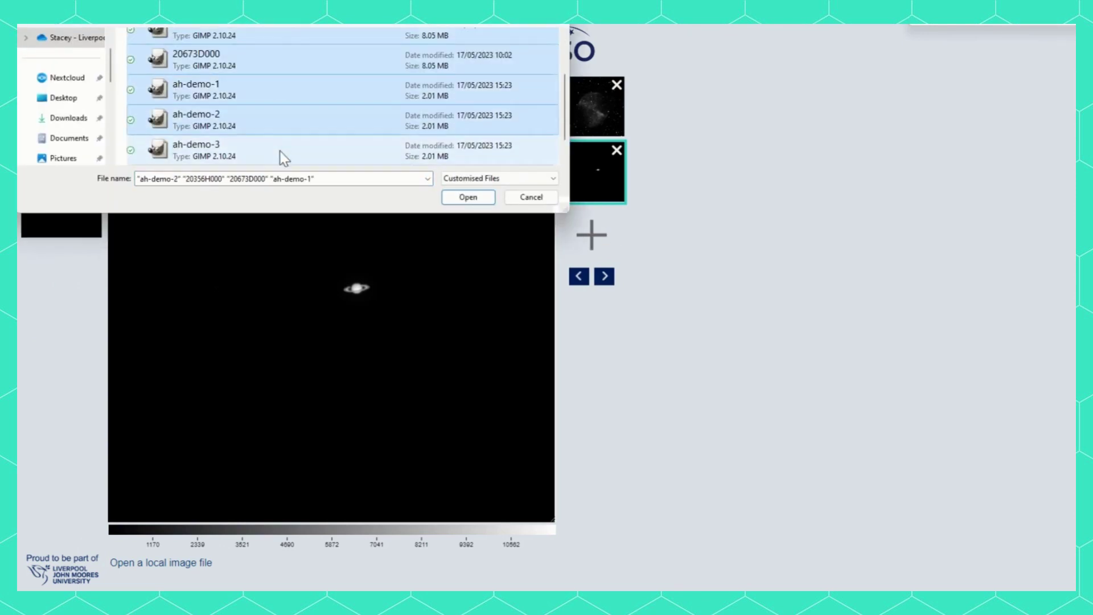
{"action": "key", "text": "shift+Down"}
{"action": "left_click", "coordinate": [449, 194]}
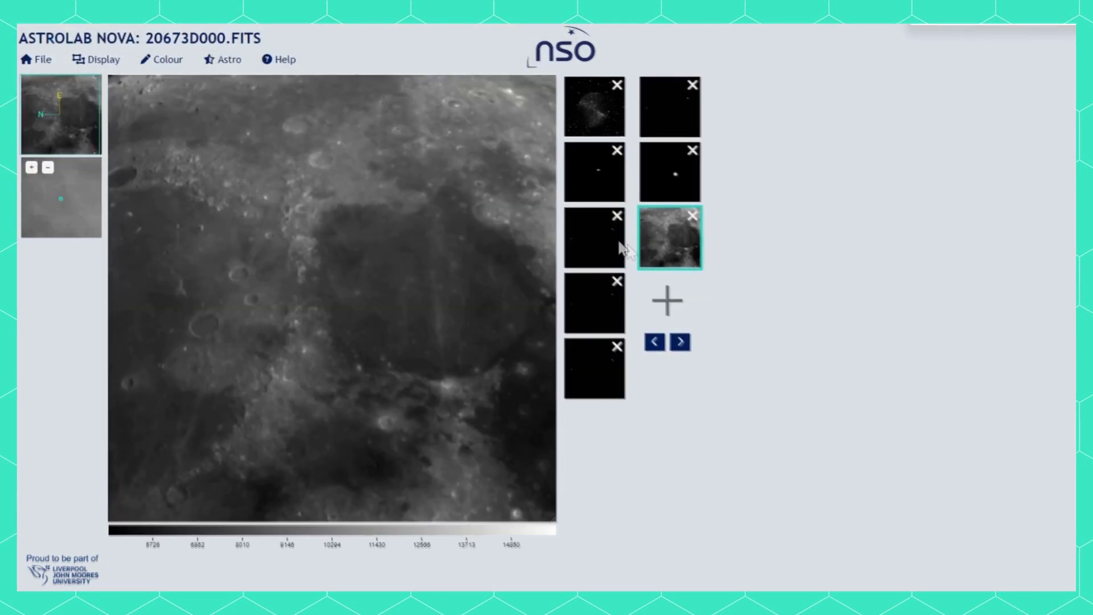
Step: Lower the display scaling maximum to brighten the image, then show the 11146C000 nebula
{"action": "mouse_move", "coordinate": [96, 59]}
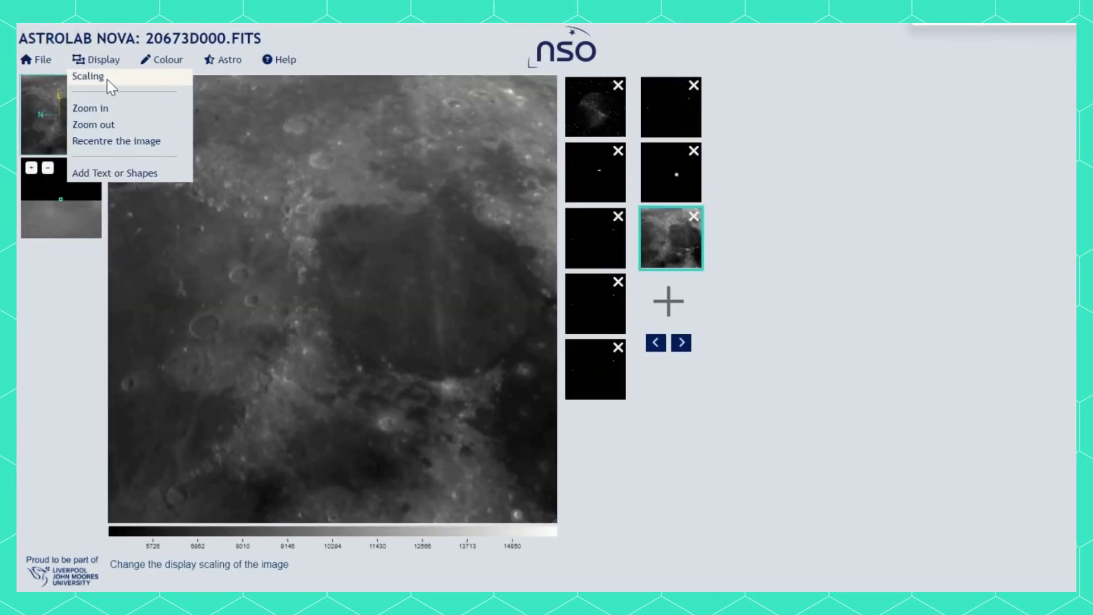
{"action": "left_click", "coordinate": [83, 80]}
{"action": "left_click_drag", "start_coordinate": [698, 143], "coordinate": [631, 139]}
{"action": "left_click", "coordinate": [587, 115]}
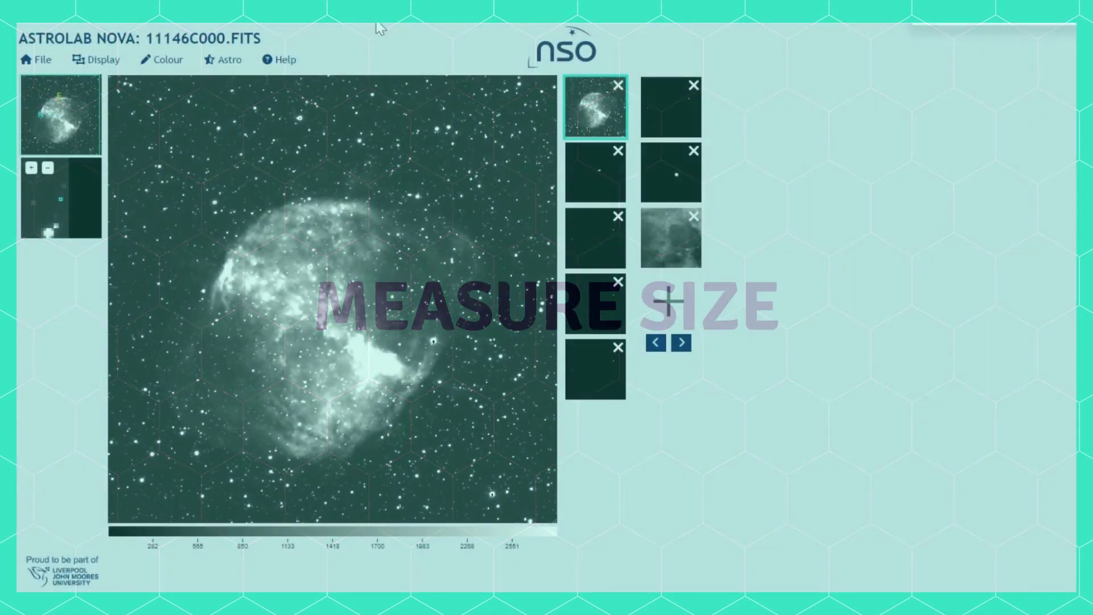
Step: Open the Astro > Measure Size panel, move it right, and redisplay the 20673D000 moon image
{"action": "left_click", "coordinate": [223, 59]}
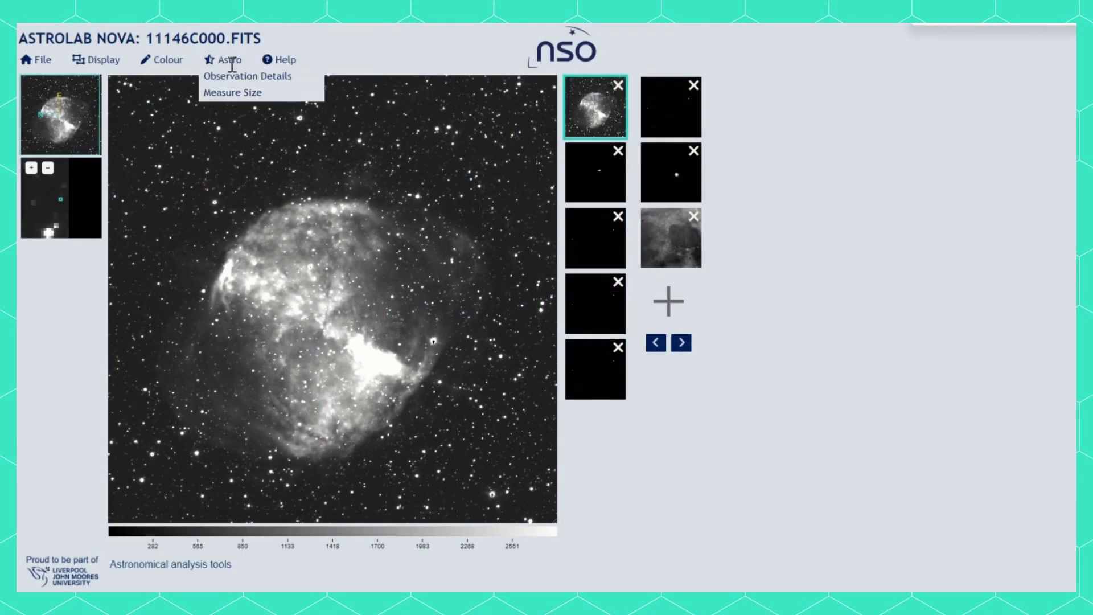
{"action": "left_click", "coordinate": [238, 93]}
{"action": "left_click_drag", "start_coordinate": [716, 84], "coordinate": [814, 67]}
{"action": "left_click", "coordinate": [667, 242]}
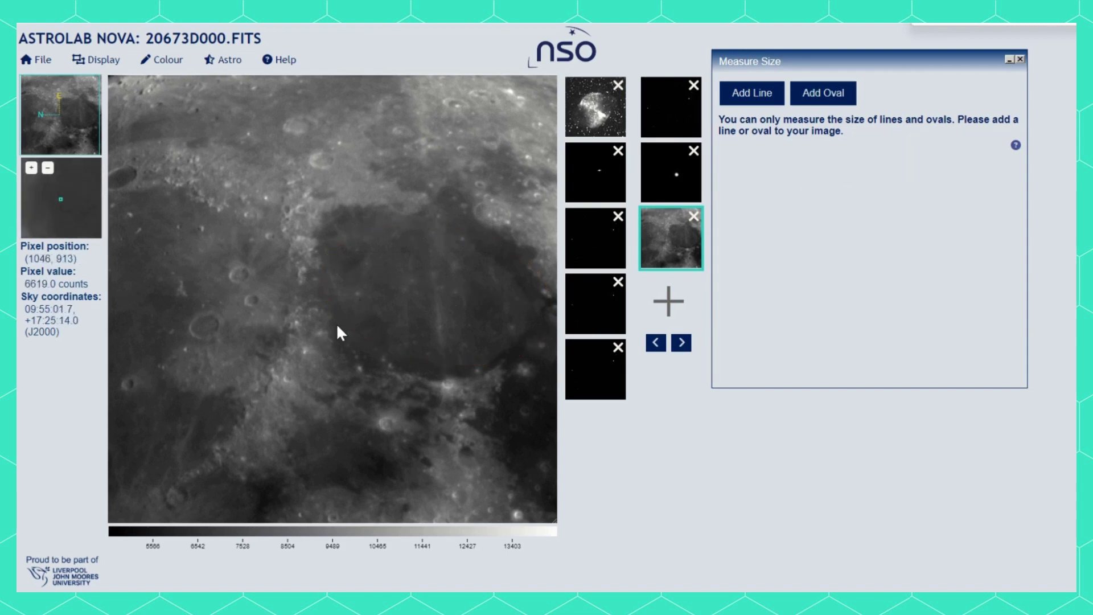
Step: Zoom into the 20673D000 moon image and pan so several craters are centred
{"action": "scroll", "coordinate": [338, 327], "scroll_direction": "up", "scroll_amount": 2}
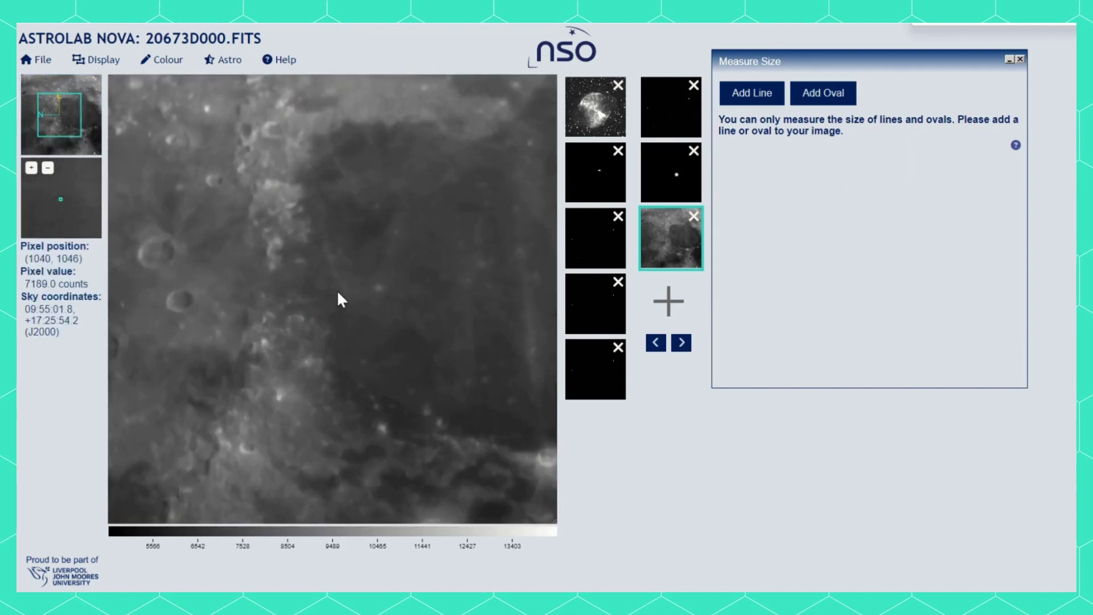
{"action": "mouse_move", "coordinate": [96, 59]}
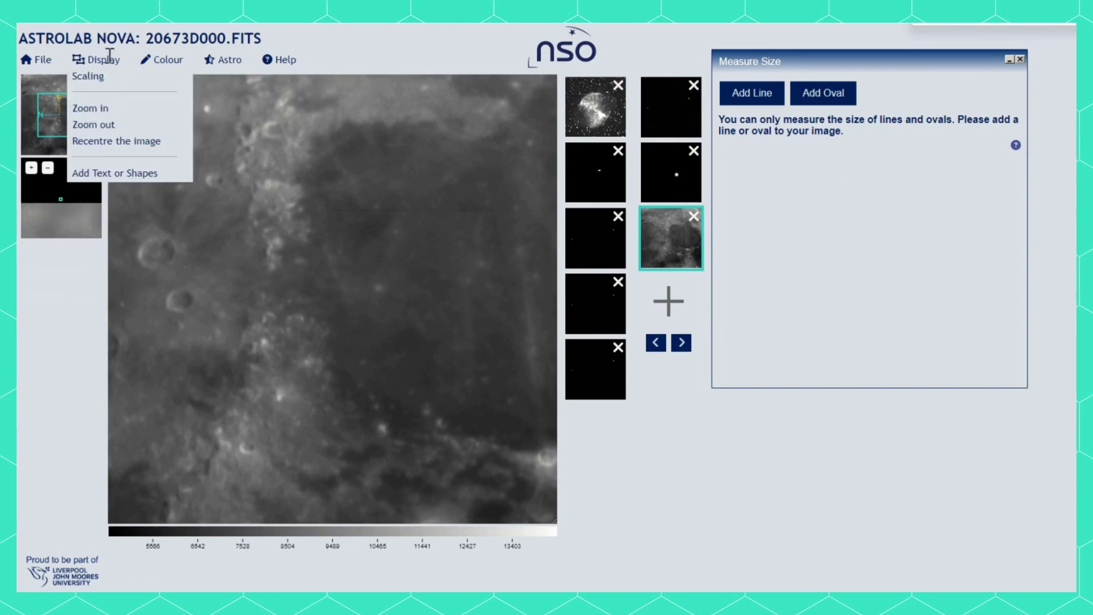
{"action": "left_click", "coordinate": [107, 108]}
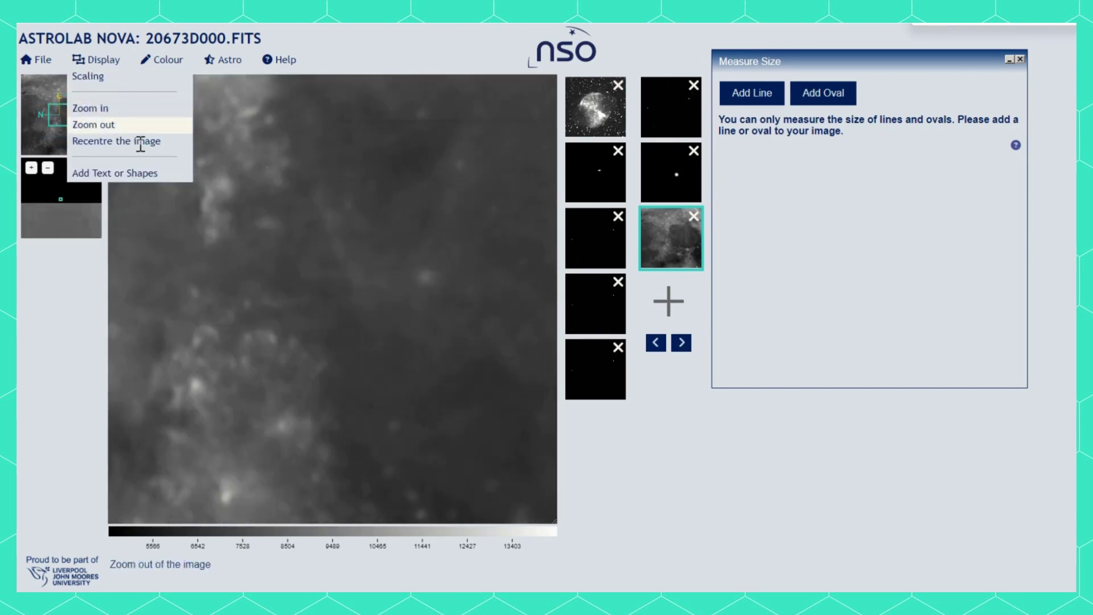
{"action": "left_click_drag", "start_coordinate": [230, 290], "coordinate": [513, 238]}
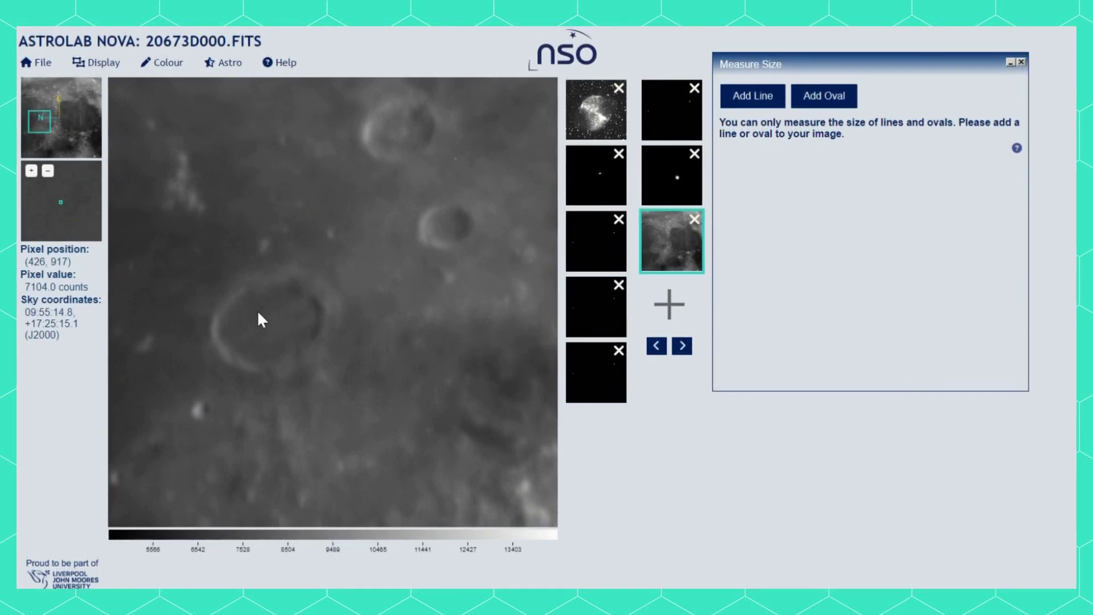
Step: Lay a measuring line of about 117.8 pixels across the large crater and move the panel aside
{"action": "left_click", "coordinate": [762, 97]}
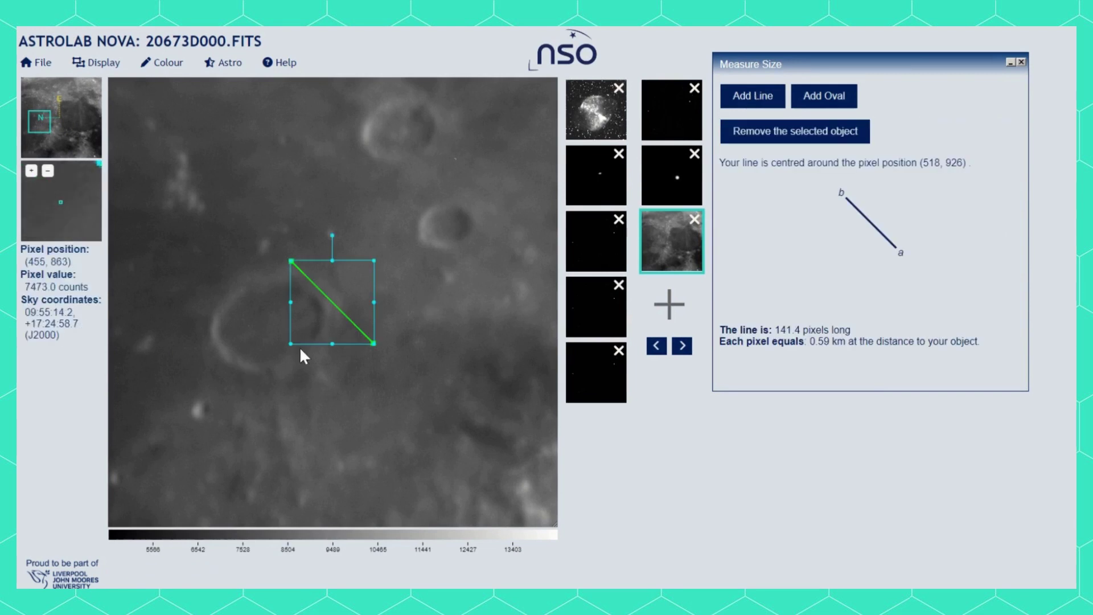
{"action": "left_click_drag", "start_coordinate": [318, 308], "coordinate": [265, 344]}
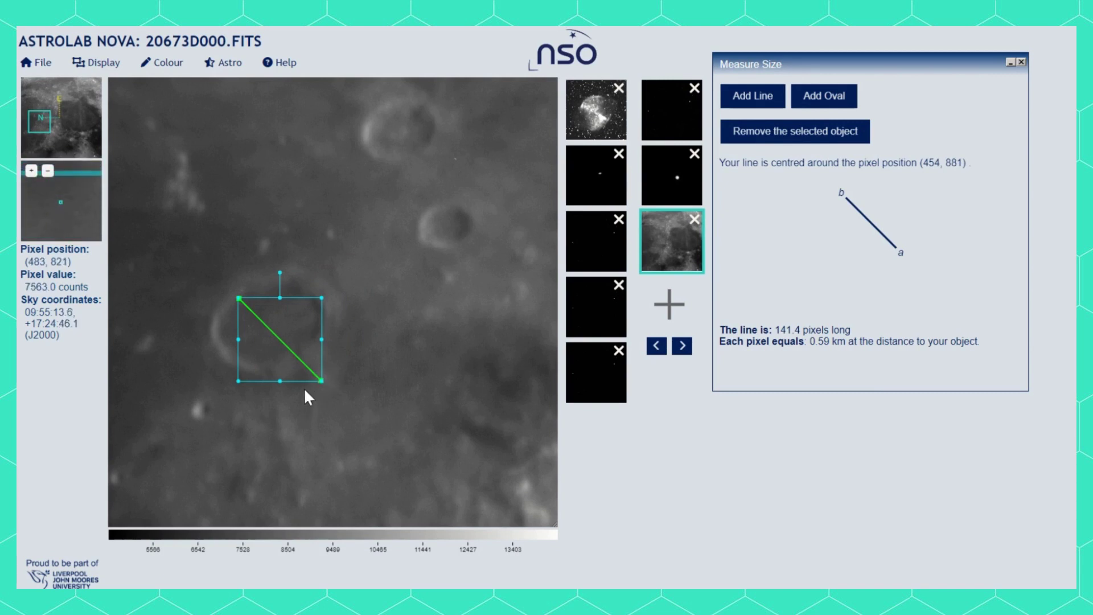
{"action": "left_click_drag", "start_coordinate": [322, 380], "coordinate": [301, 360]}
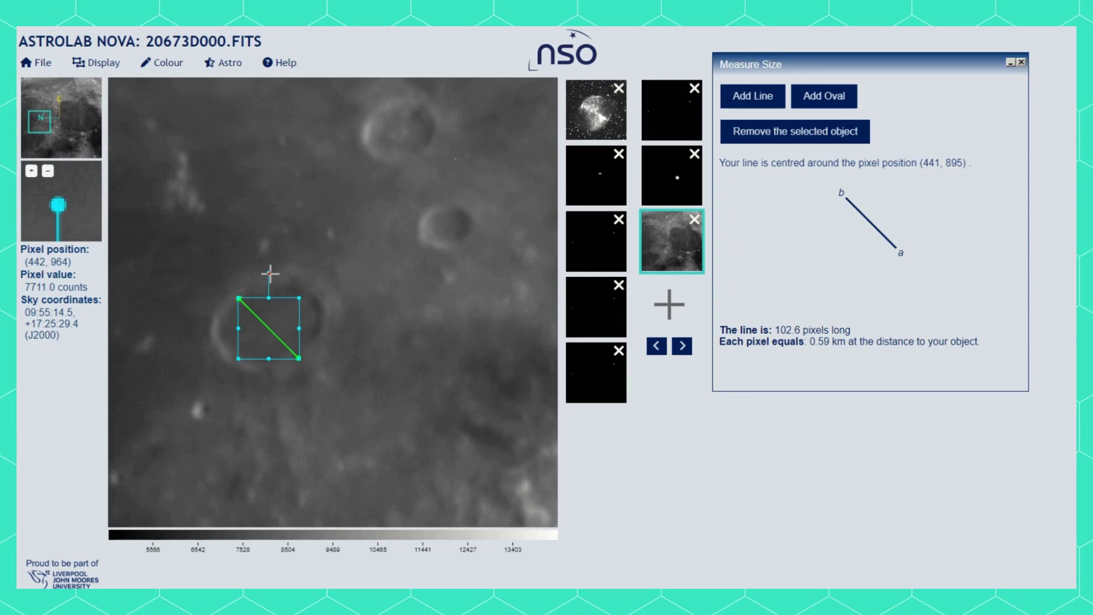
{"action": "left_click_drag", "start_coordinate": [270, 274], "coordinate": [302, 348]}
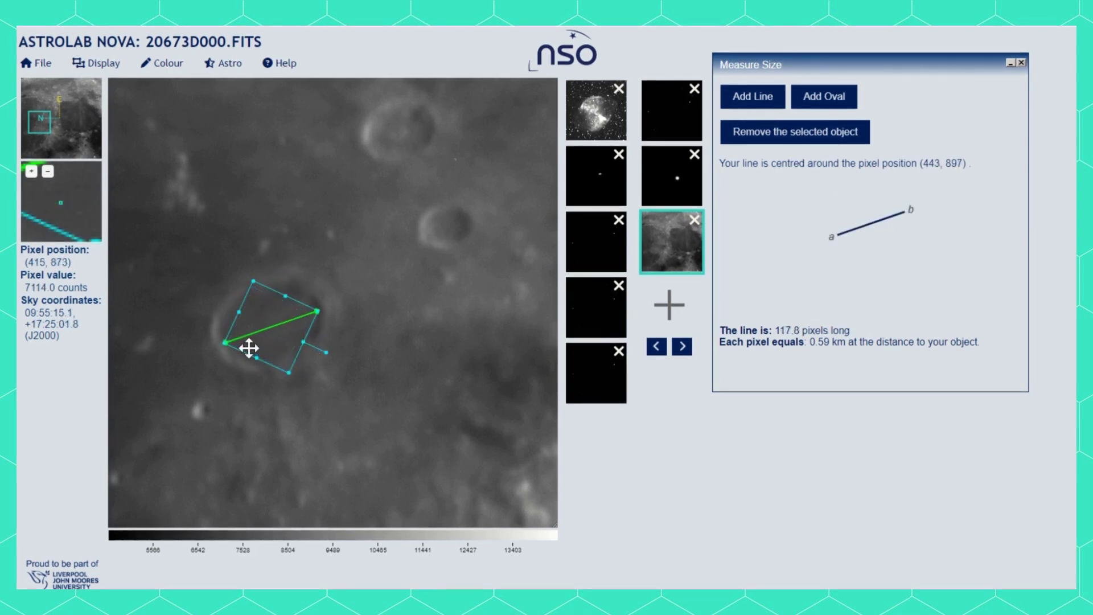
{"action": "left_click_drag", "start_coordinate": [813, 71], "coordinate": [733, 102]}
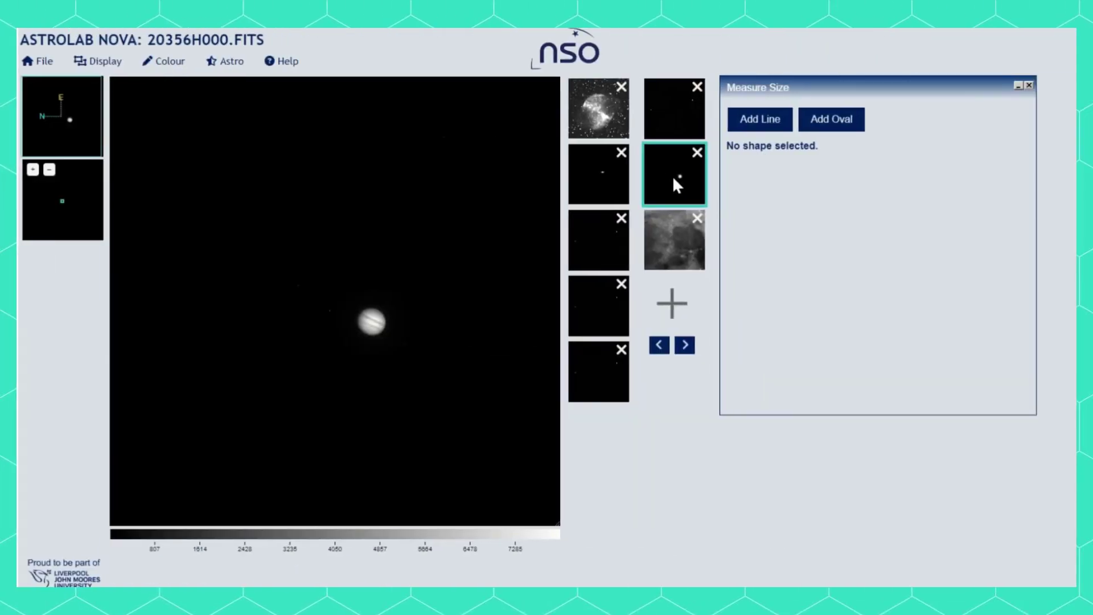
Step: Place a measuring oval of roughly 140 by 147 pixels over Jupiter's disc
{"action": "left_click", "coordinate": [850, 126]}
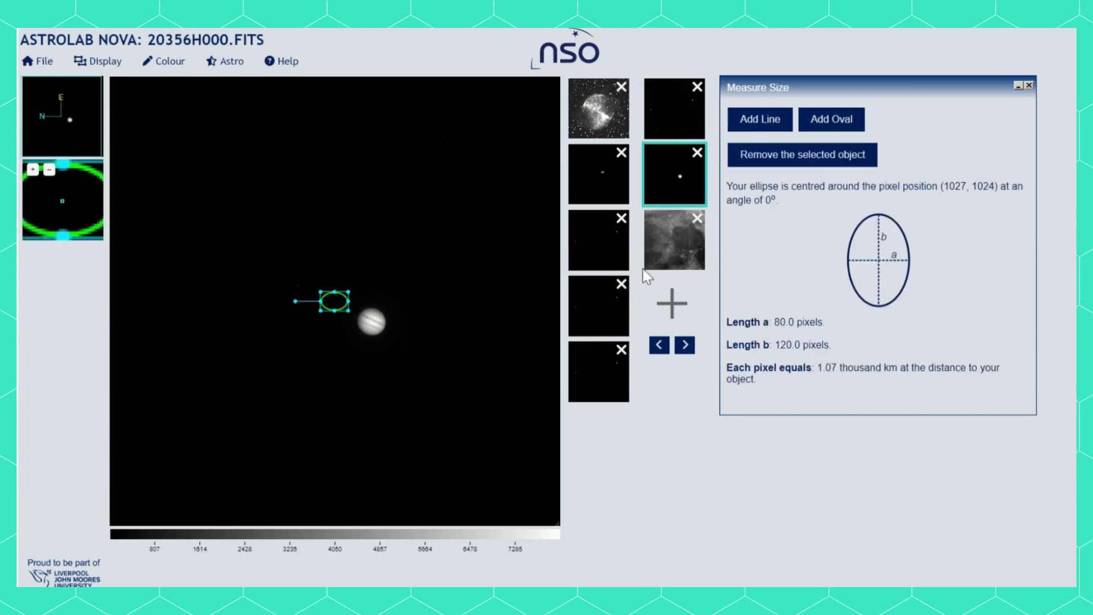
{"action": "left_click_drag", "start_coordinate": [335, 305], "coordinate": [389, 340]}
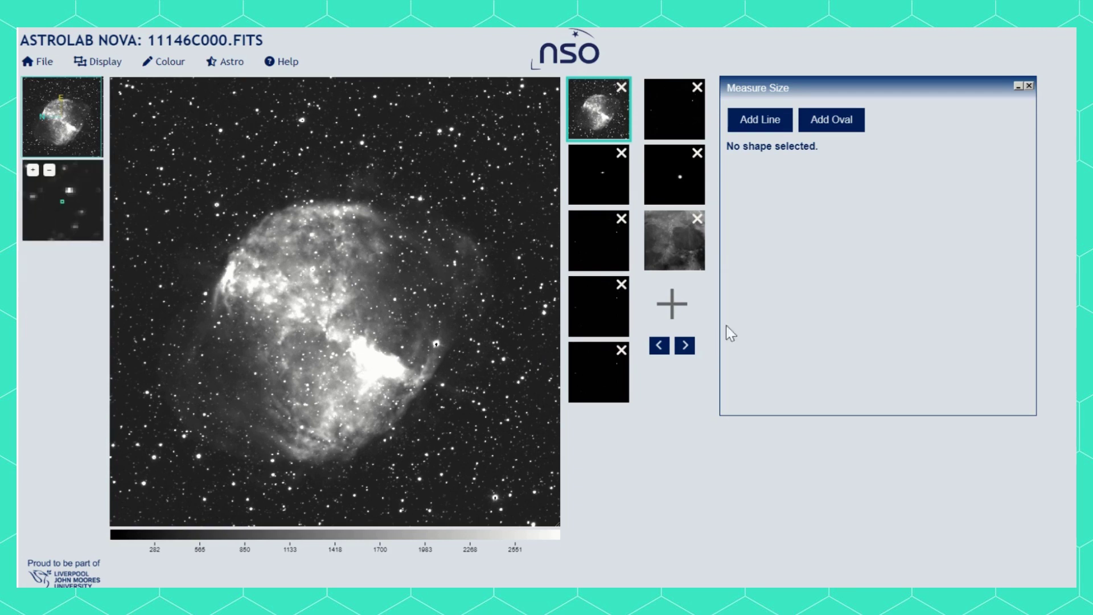
Step: Add a line spanning the 11146C000 nebula upper-left to lower-right, reading 1041.9 pixels
{"action": "left_click", "coordinate": [758, 134]}
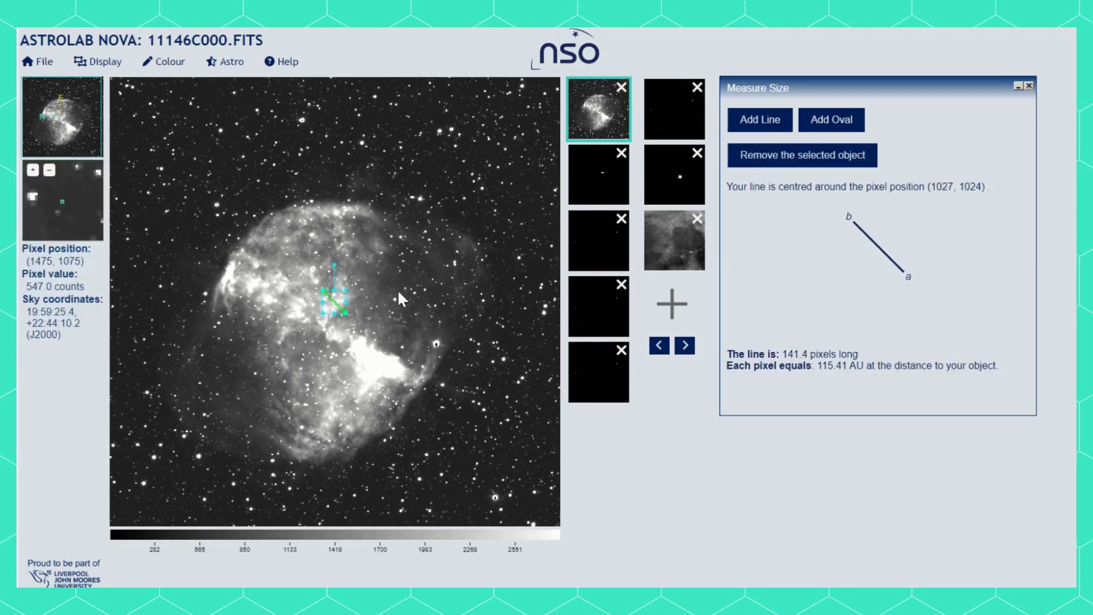
{"action": "left_click_drag", "start_coordinate": [323, 291], "coordinate": [261, 229]}
{"action": "left_click_drag", "start_coordinate": [346, 313], "coordinate": [408, 375]}
{"action": "left_click_drag", "start_coordinate": [370, 339], "coordinate": [348, 358]}
{"action": "left_click_drag", "start_coordinate": [388, 397], "coordinate": [403, 411]}
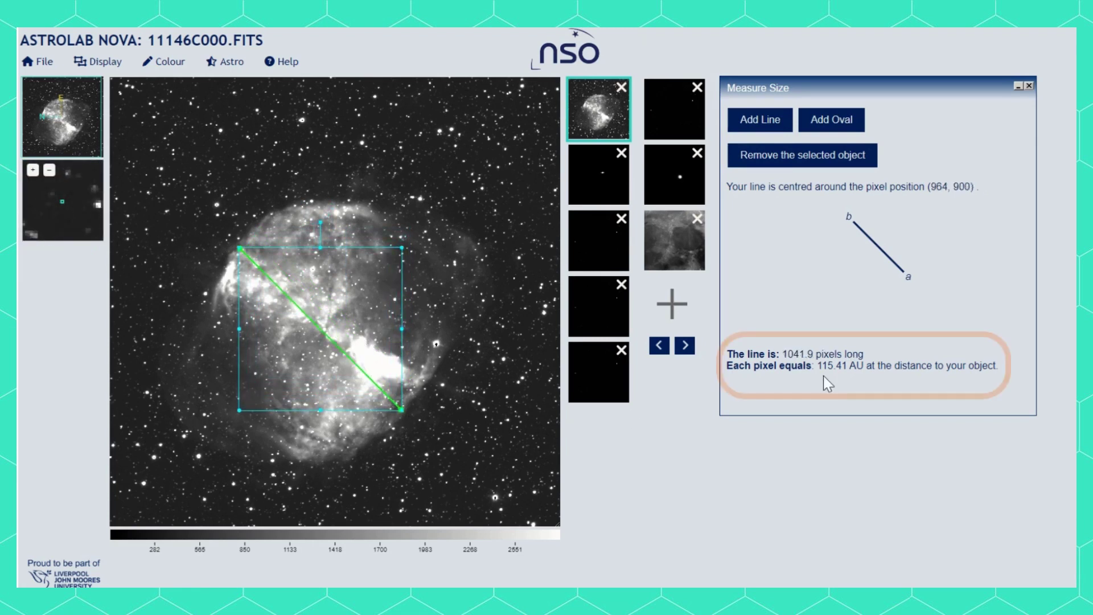